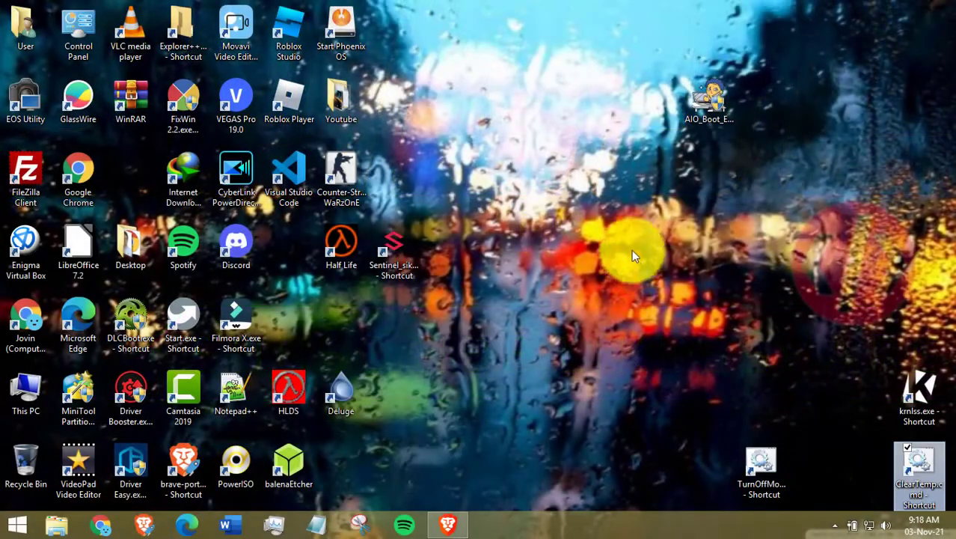
Deselect the desktop shortcuts by clicking empty desktop space.
click(628, 199)
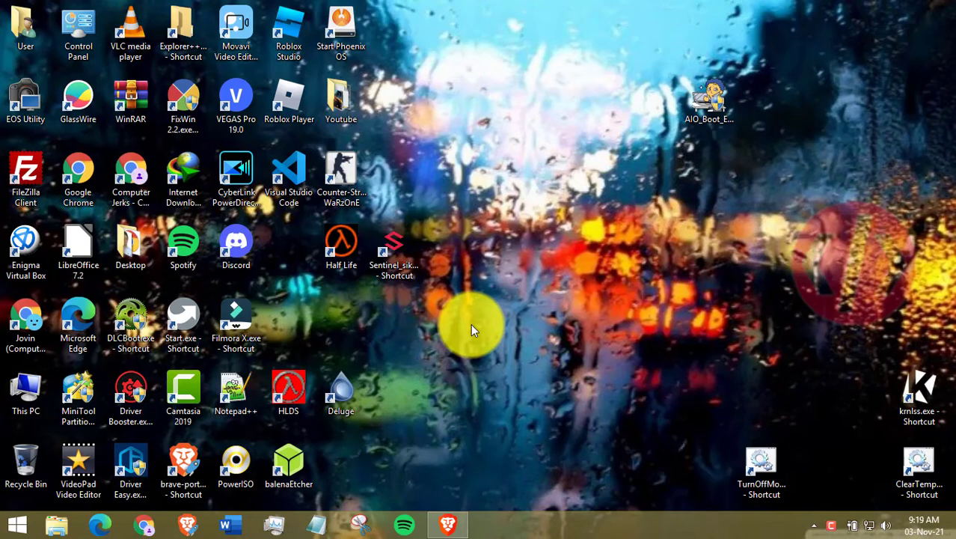
Launch Chrome, dismiss the default browser notice and search the web for ffmpeg.
click(142, 524)
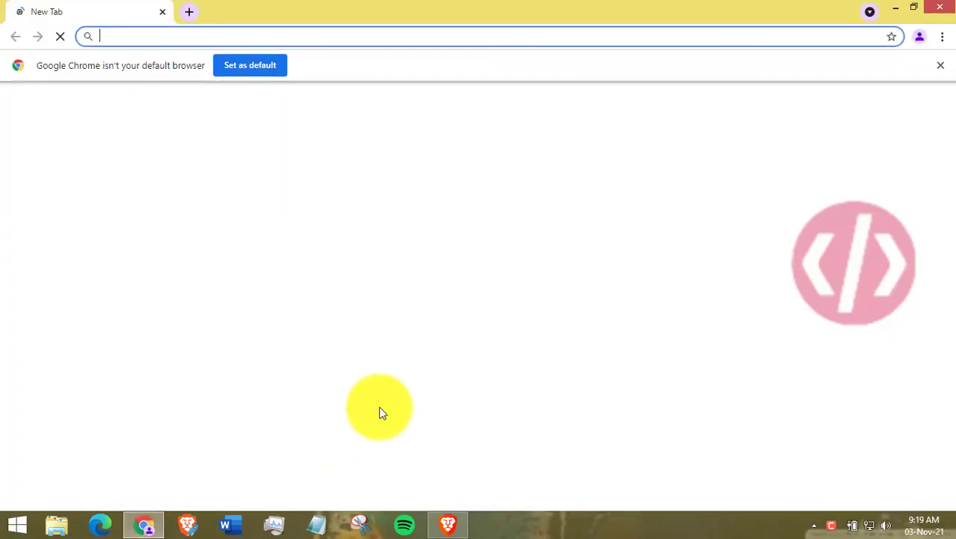
click(940, 65)
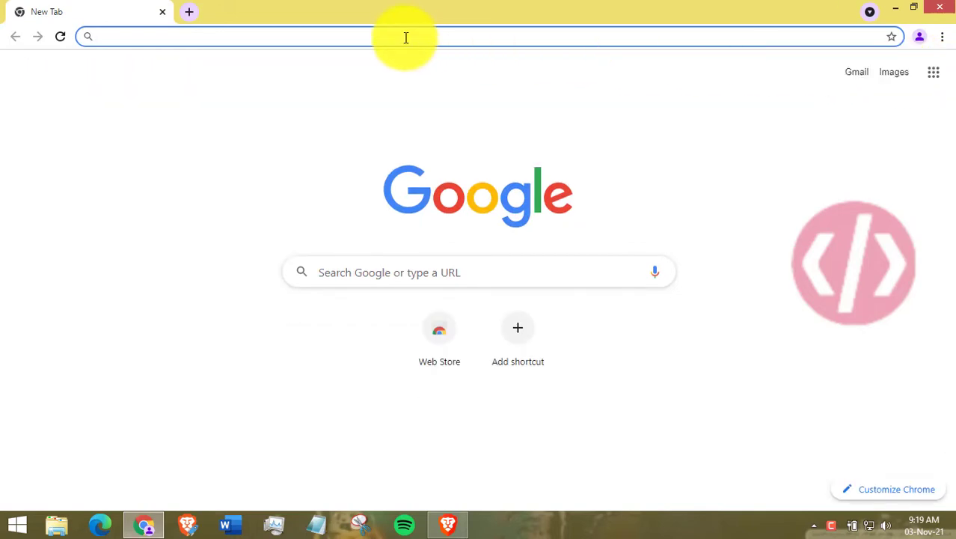
click(181, 43)
text(ffmpeg)
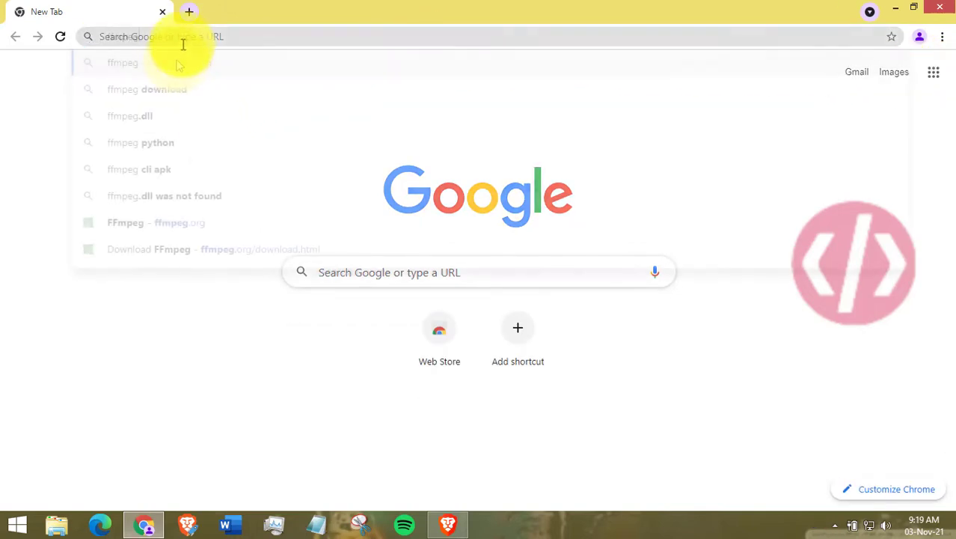
key(Return)
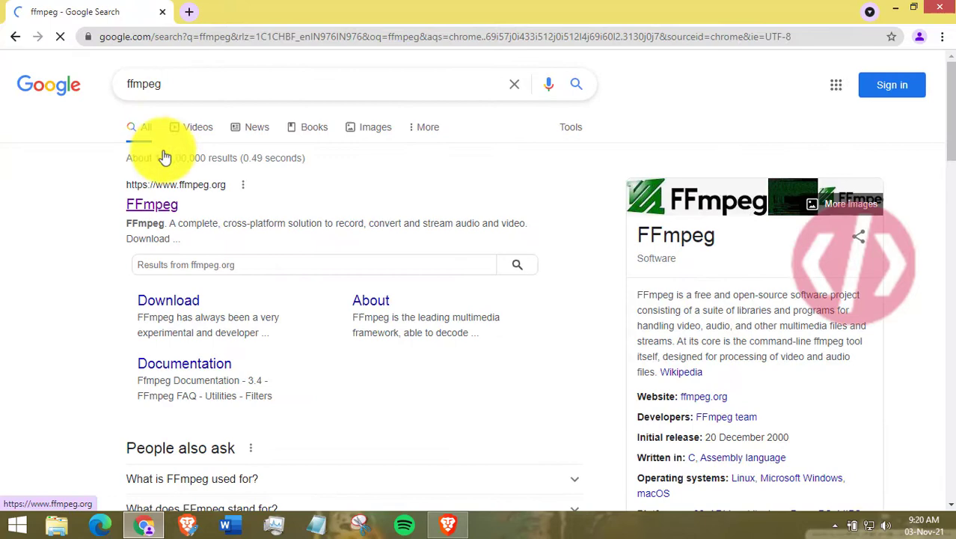
Open the official FFmpeg website and go to its Download page.
click(157, 212)
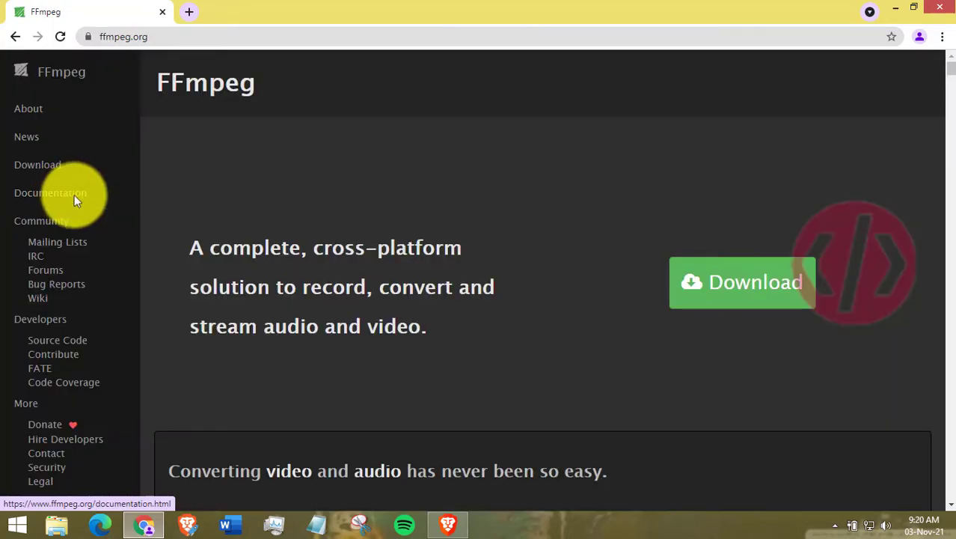
scroll(358, 278, down, 4)
scroll(359, 281, down, 3)
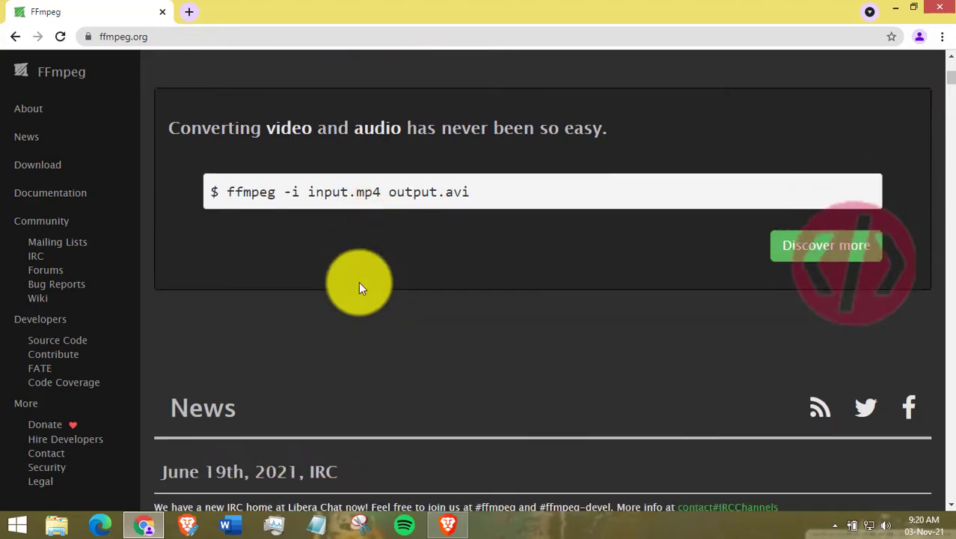
scroll(359, 282, up, 8)
click(739, 293)
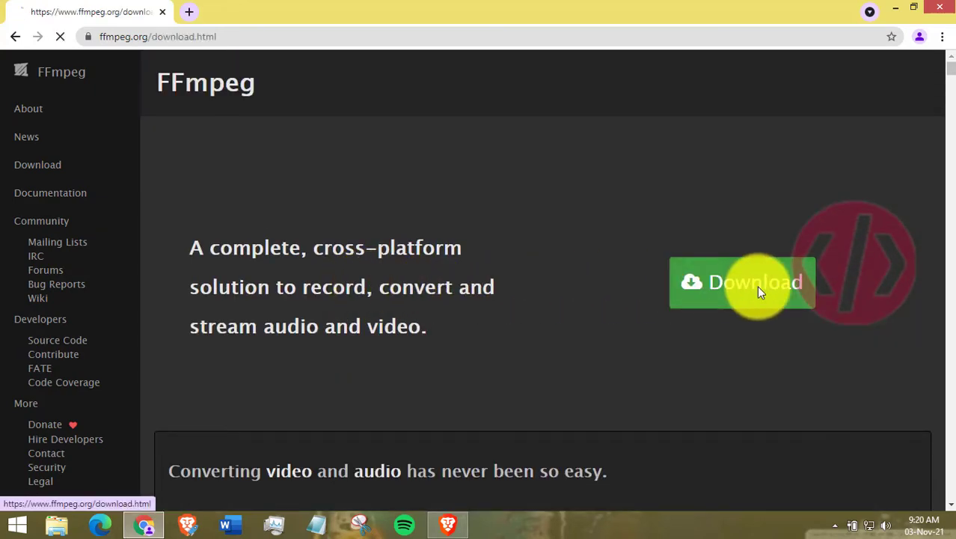
Bring up the Windows EXE Files builds section on the download page.
scroll(254, 341, down, 2)
click(254, 341)
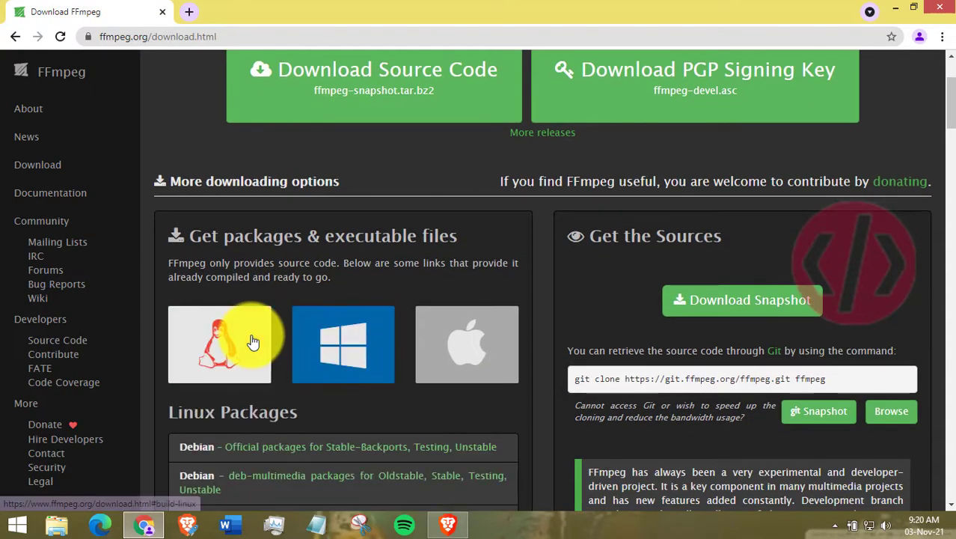
scroll(253, 341, down, 2)
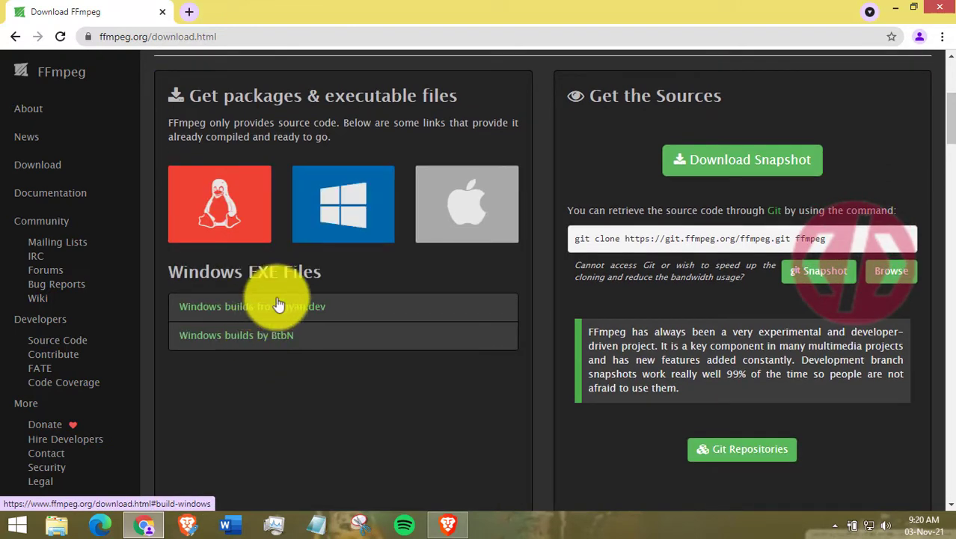
click(327, 214)
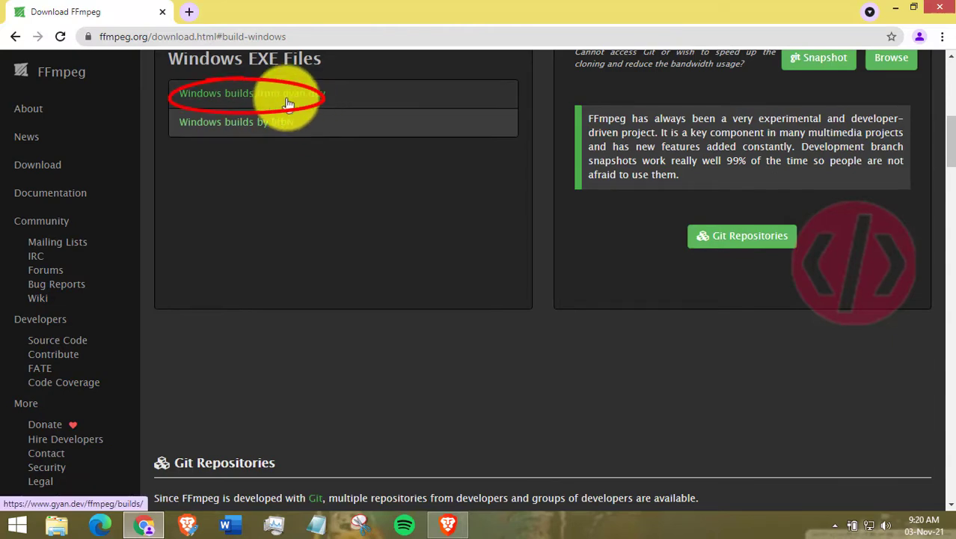
Download ffmpeg-git-full.7z from gyan.dev's git master builds and open the finished archive.
click(245, 98)
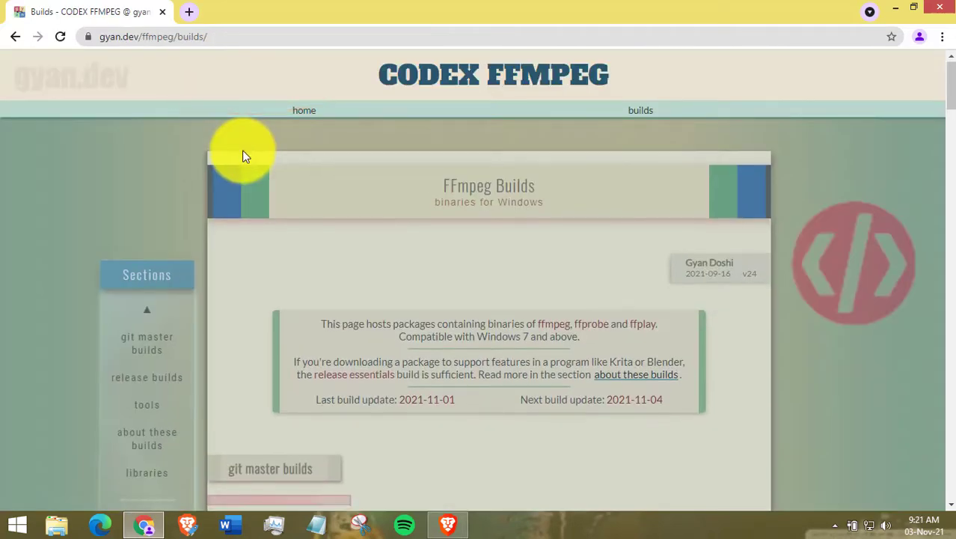
scroll(244, 150, down, 4)
scroll(244, 151, down, 1)
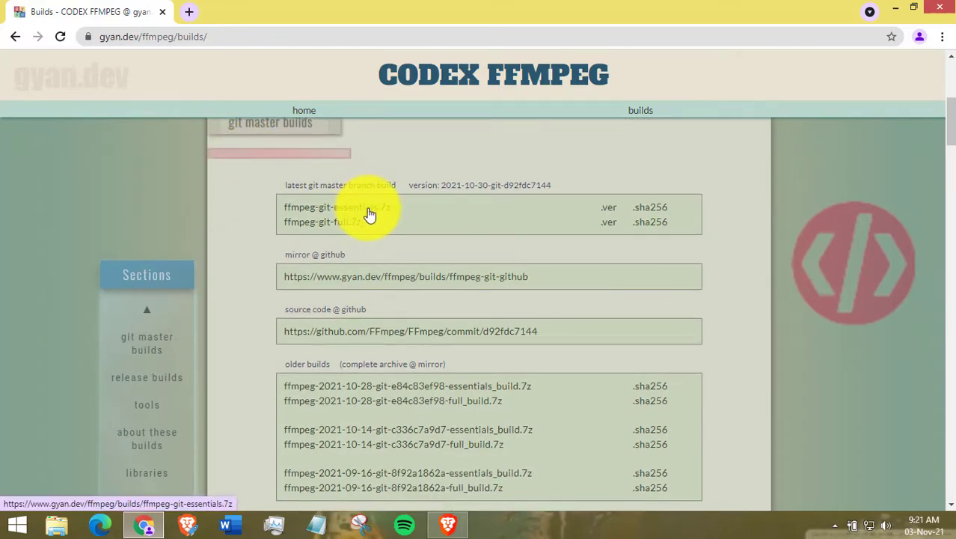
click(320, 223)
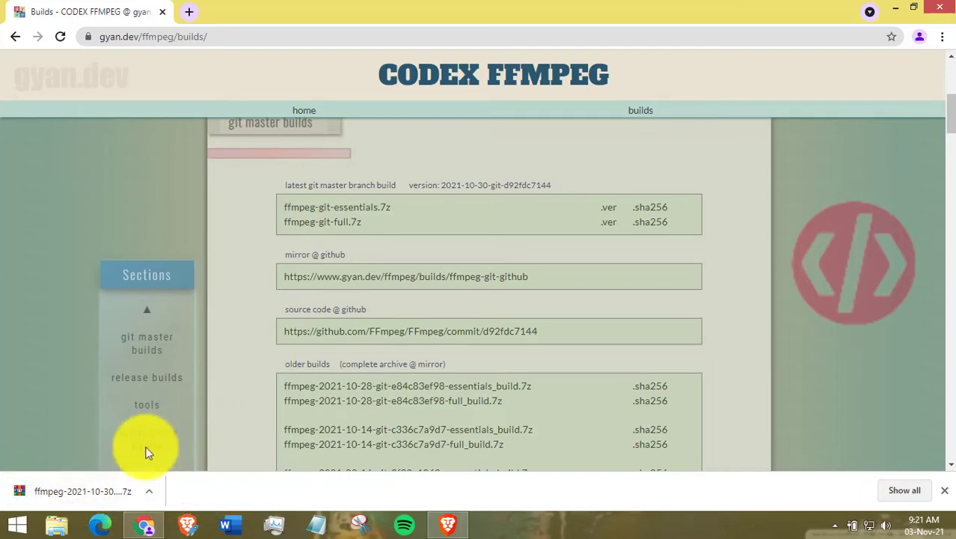
click(61, 486)
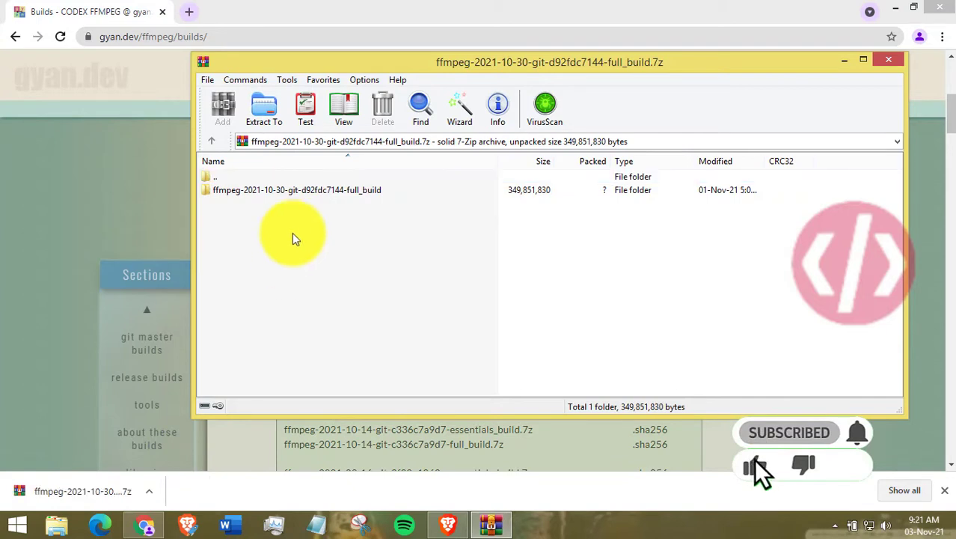
Extract the ffmpeg-2021-10-30-git-d92fdc7144-full_build folder to Local Disk (C:) and close WinRAR.
click(296, 194)
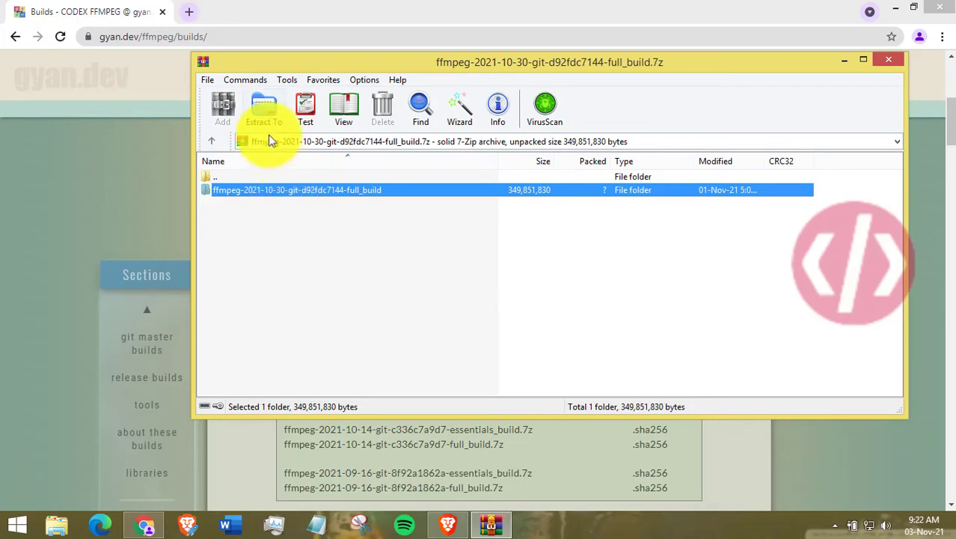
click(264, 111)
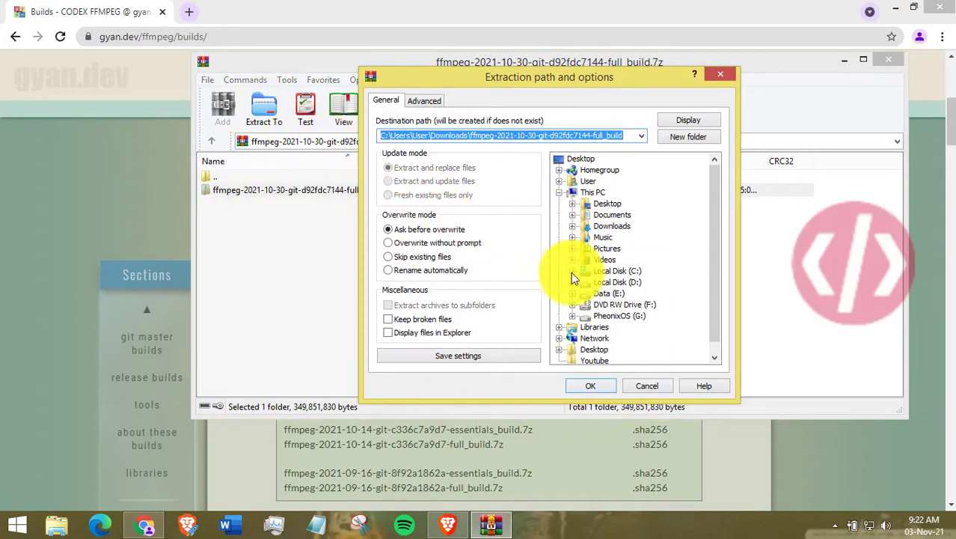
click(572, 272)
click(599, 270)
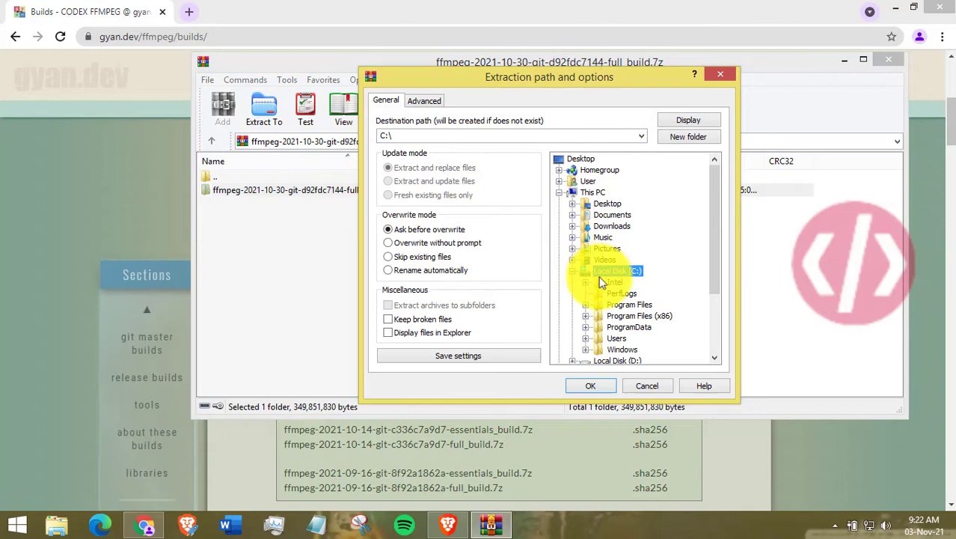
click(591, 384)
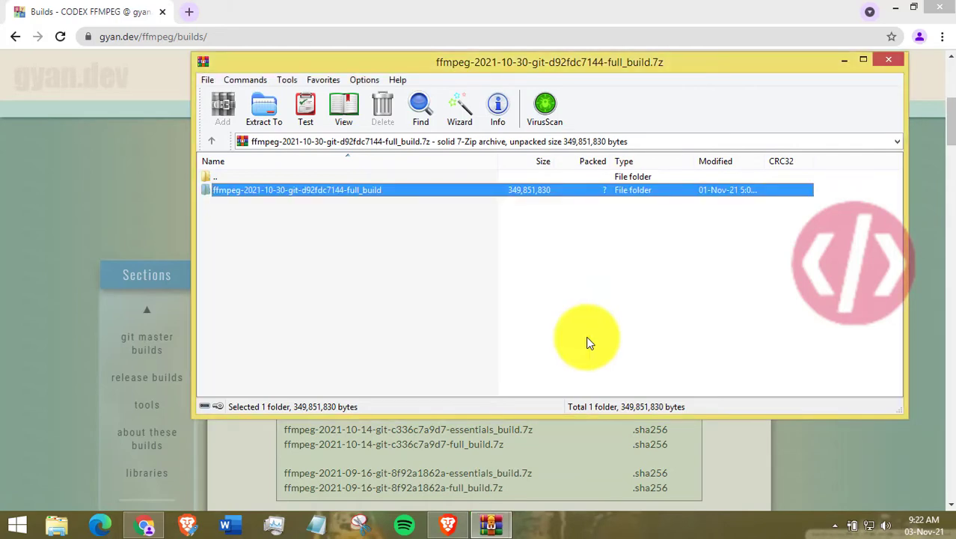
click(890, 56)
Close Chrome and rename the extracted build folder on C:\ to ffmpeg.
click(941, 7)
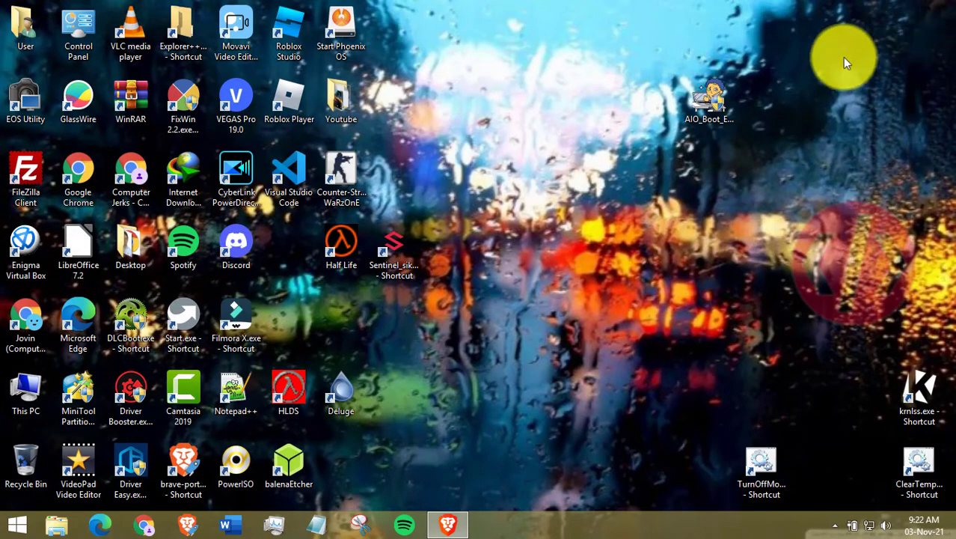
click(54, 526)
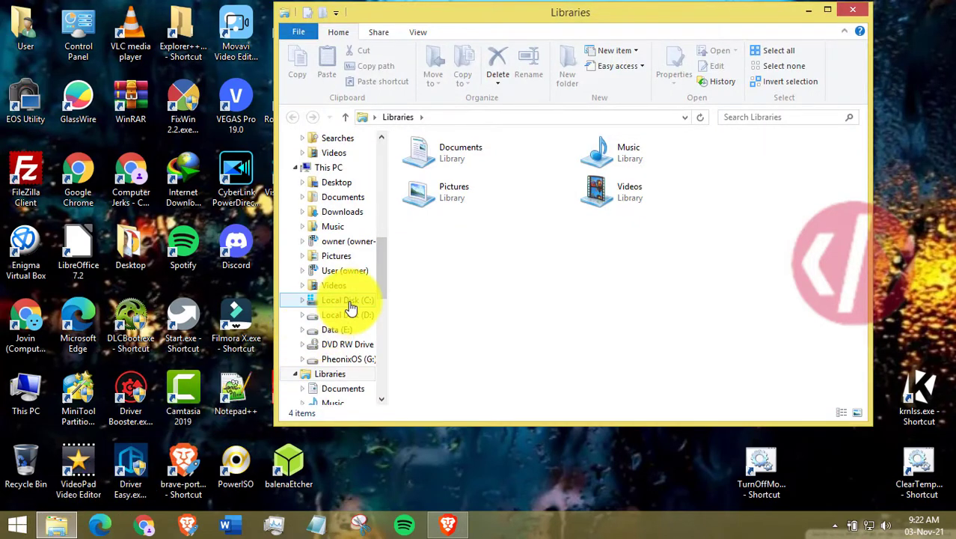
click(346, 302)
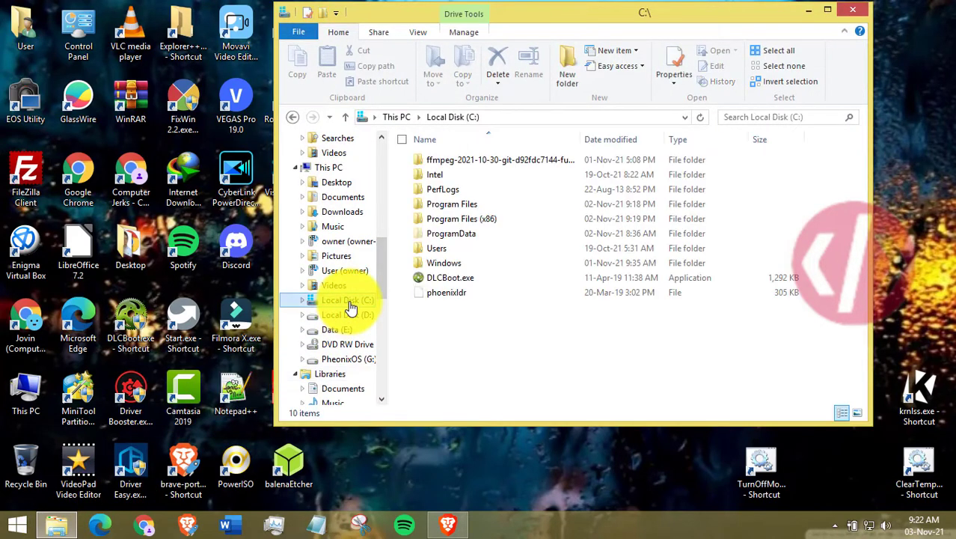
click(458, 162)
right_click(458, 162)
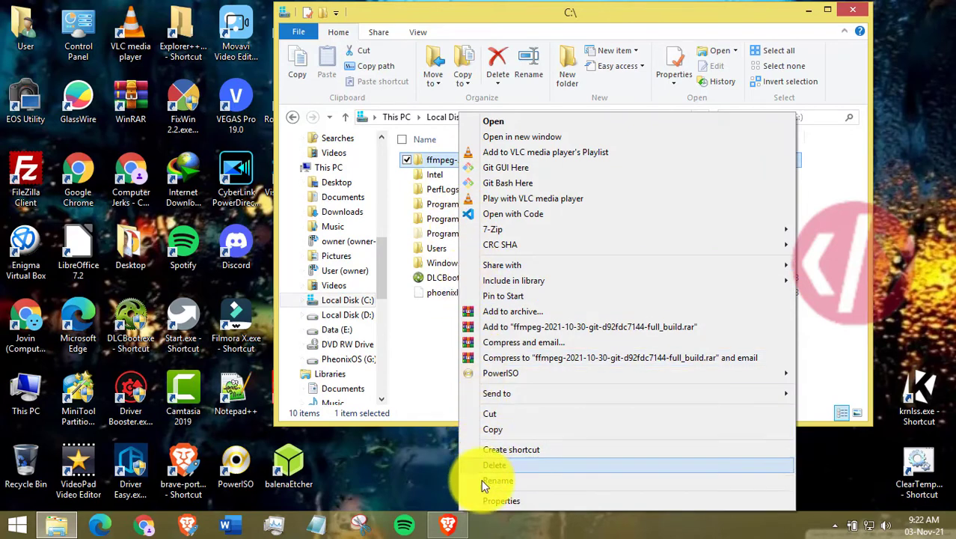
click(487, 480)
click(454, 161)
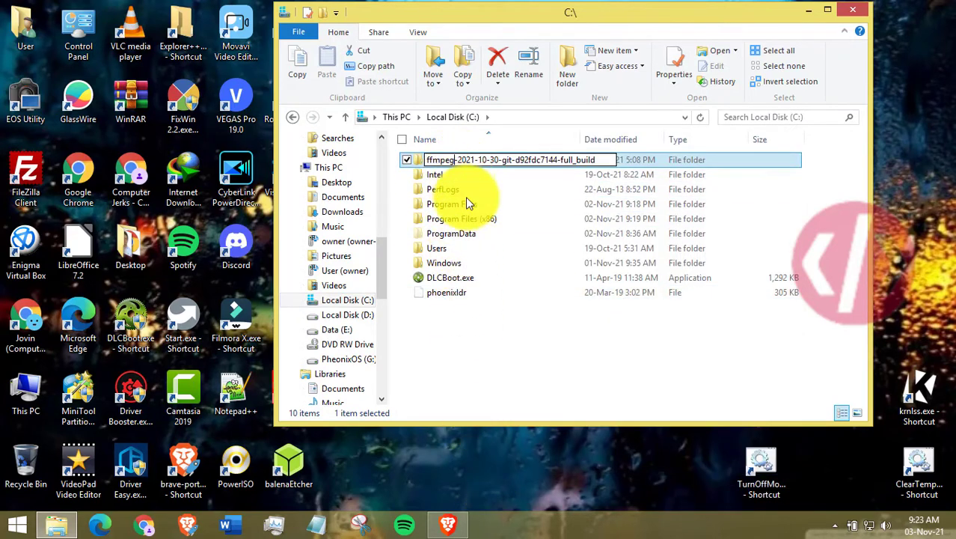
key(Delete)
key(Delete)
key(Delete)
key(Delete)
key(Delete)
key(Delete)
key(Delete)
key(Delete)
key(Delete)
key(Delete)
key(Delete)
key(Delete)
key(Delete)
key(Delete)
key(Delete)
key(Delete)
key(Delete)
key(Delete)
key(Delete)
key(Delete)
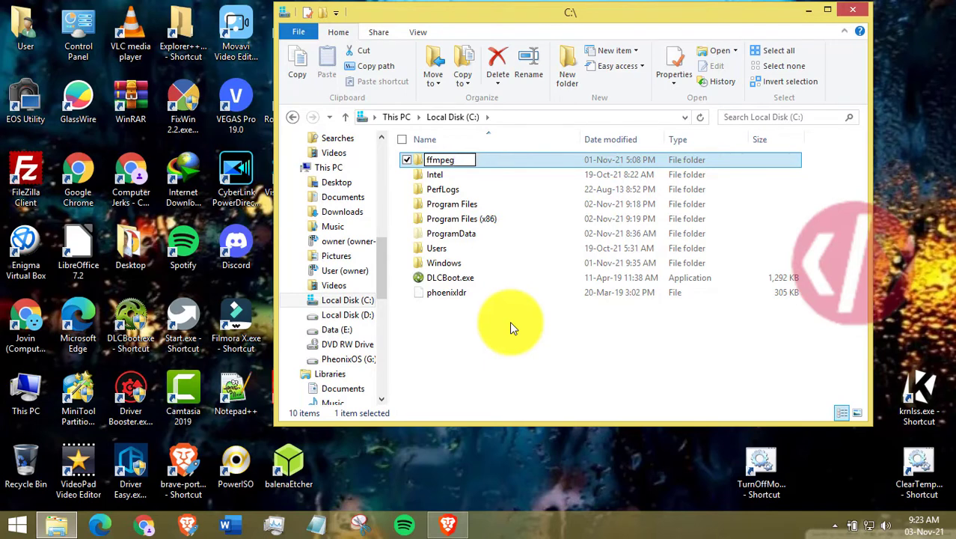
key(Return)
Go into C:\ffmpeg\bin and copy its path from the address bar.
double_click(458, 160)
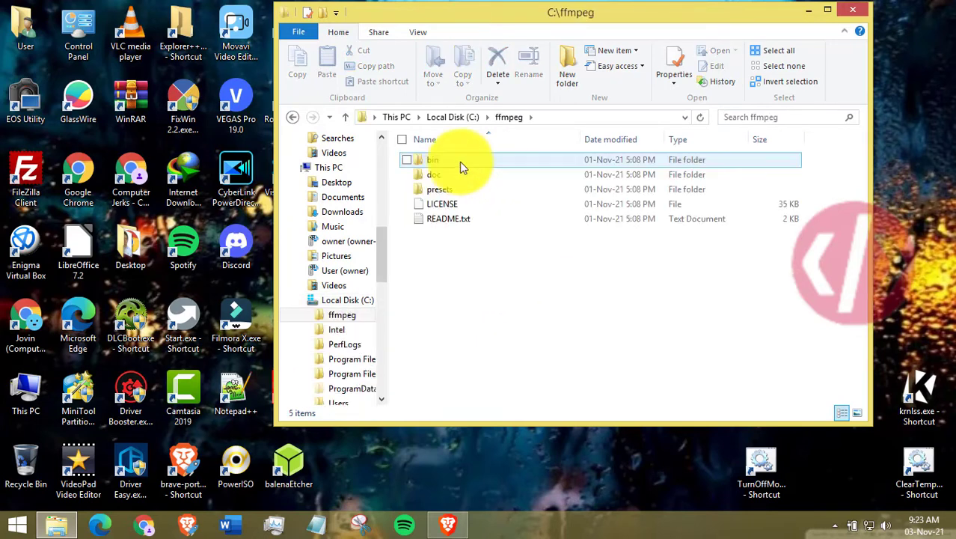
double_click(457, 162)
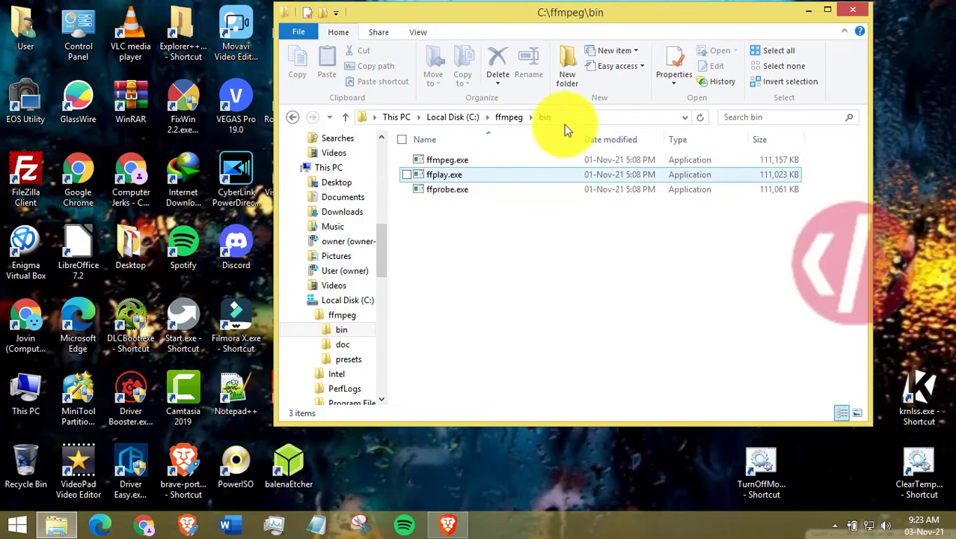
click(582, 118)
right_click(408, 119)
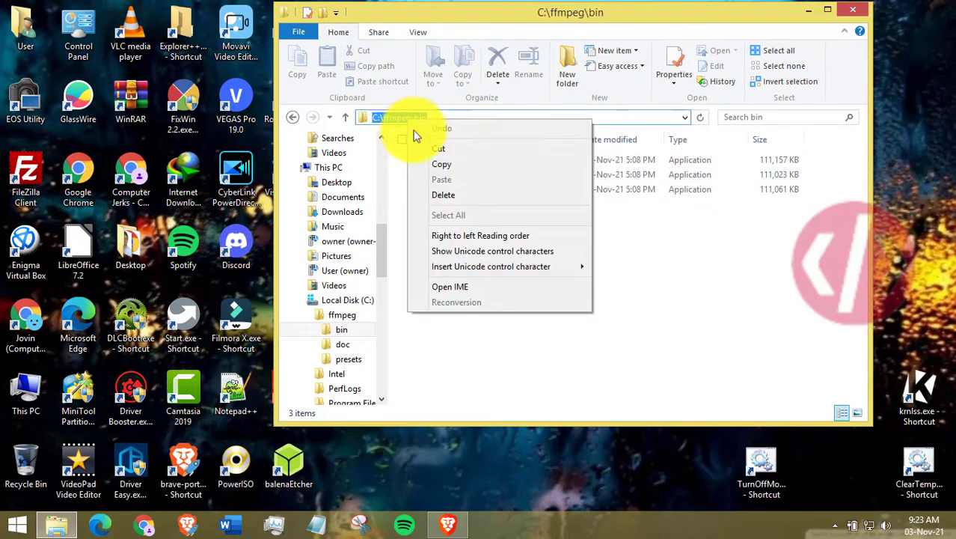
click(433, 165)
click(550, 250)
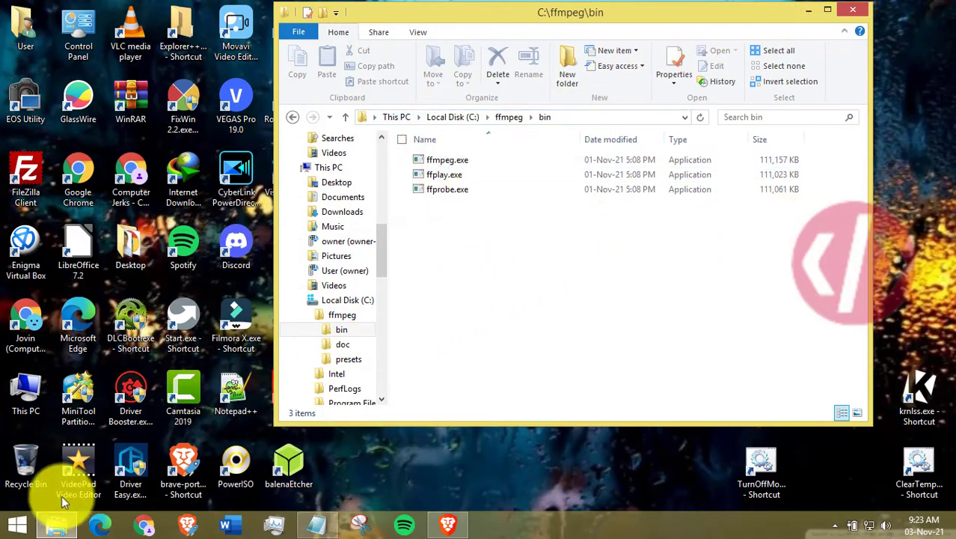
Reach the Environment Variables dialog through System's Advanced system settings.
click(15, 526)
right_click(15, 526)
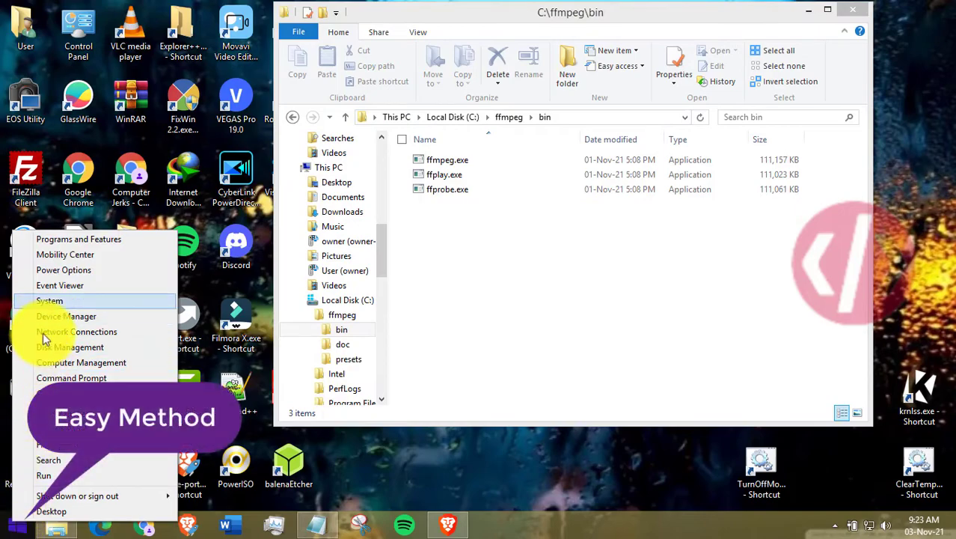
click(48, 301)
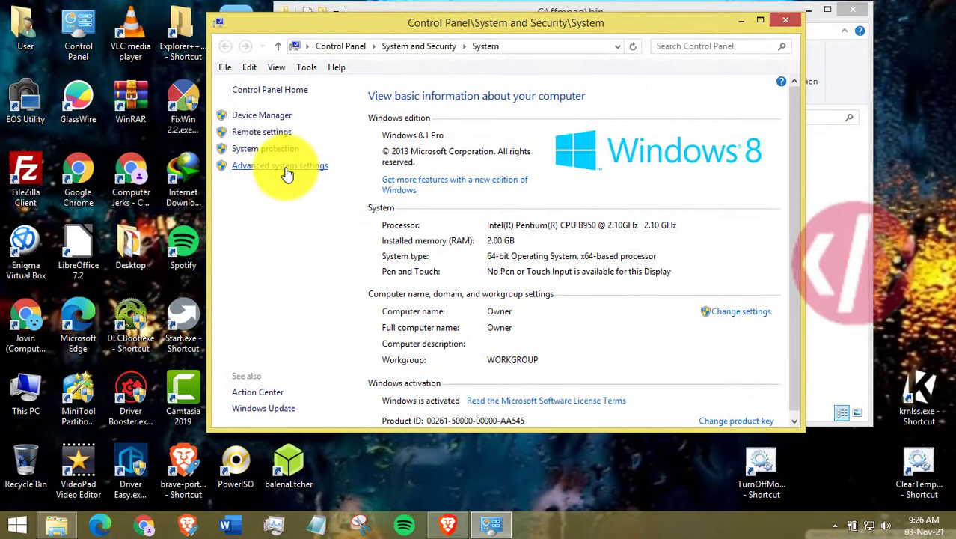
click(286, 166)
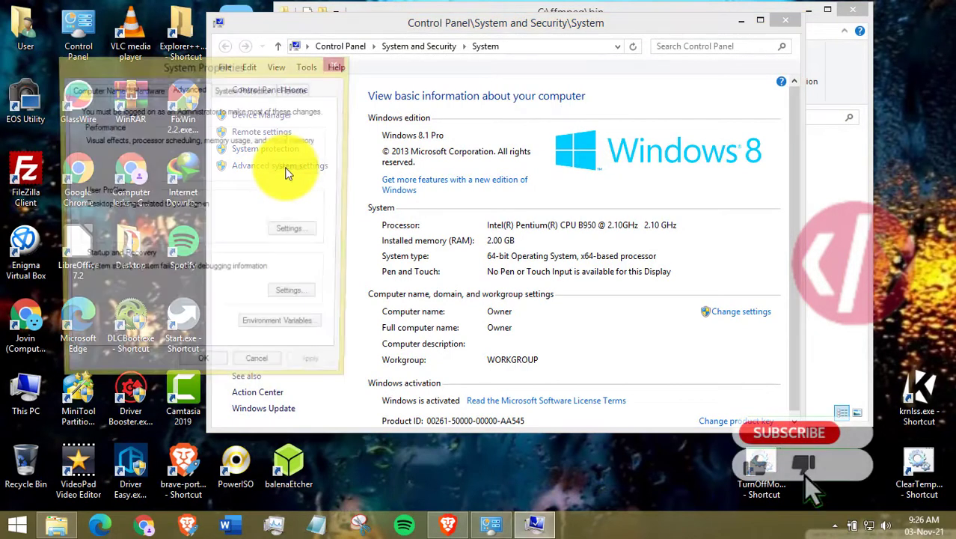
click(310, 328)
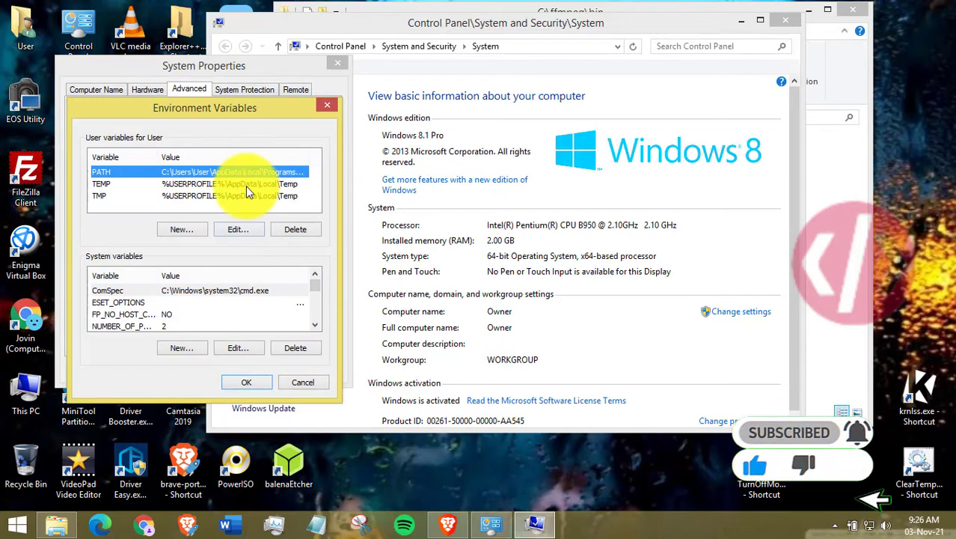
Append ;C:\ffmpeg\bin to the end of the user PATH value and save it.
click(239, 231)
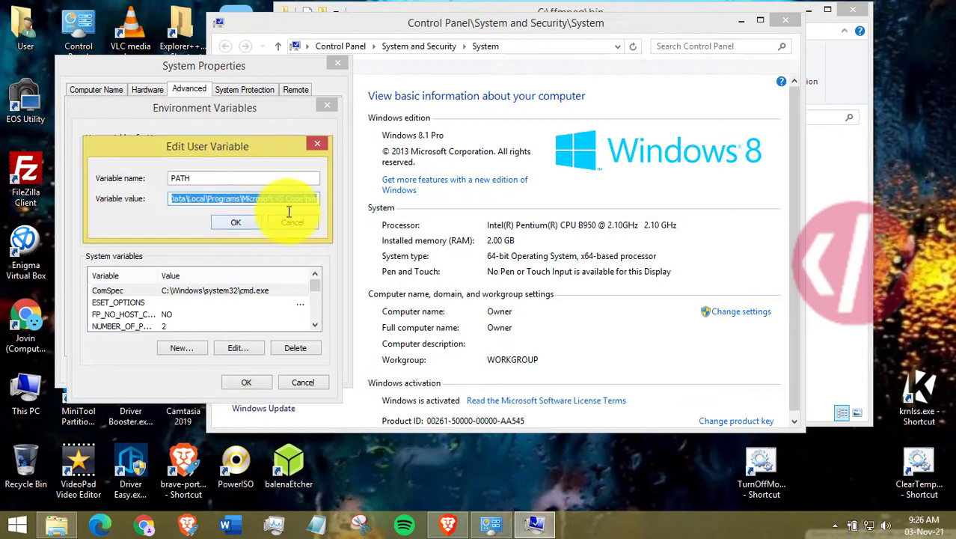
click(317, 198)
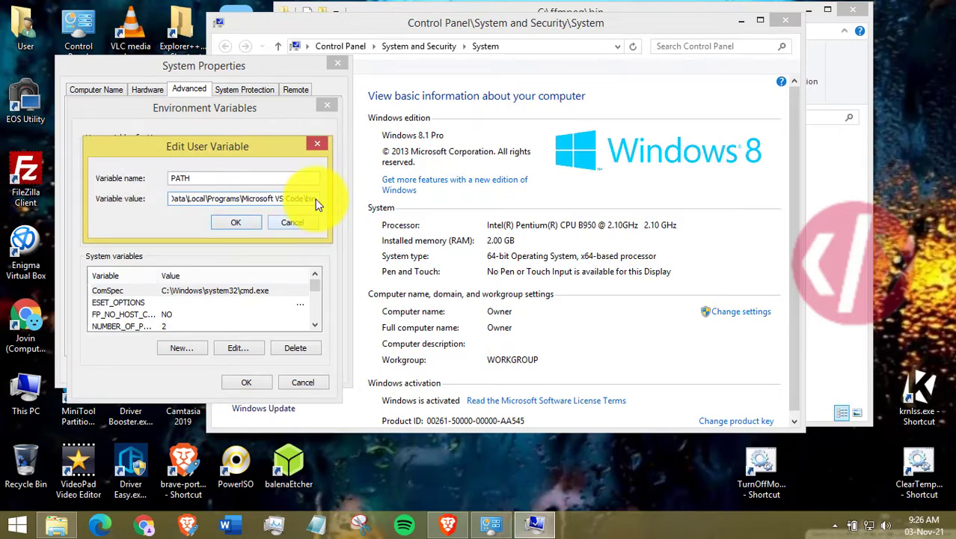
text(;)
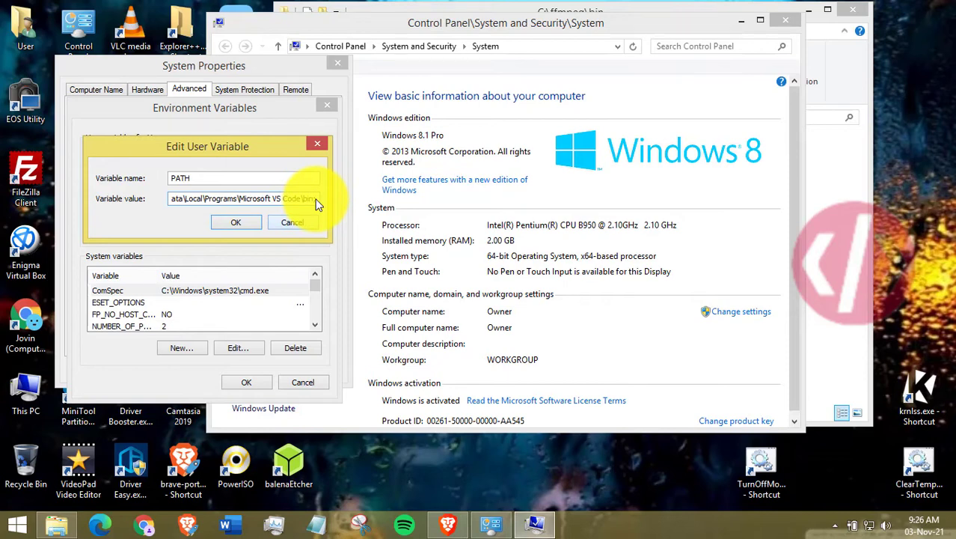
right_click(316, 198)
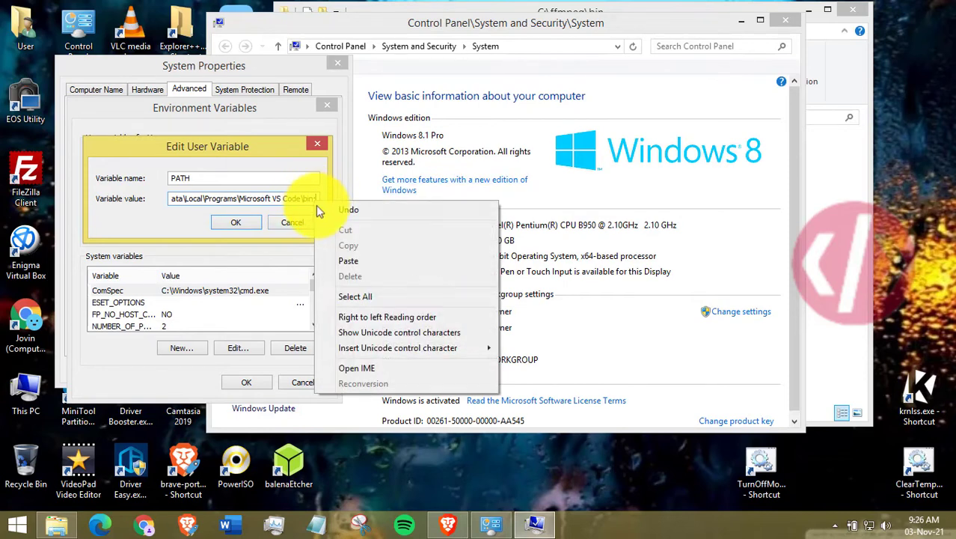
click(342, 260)
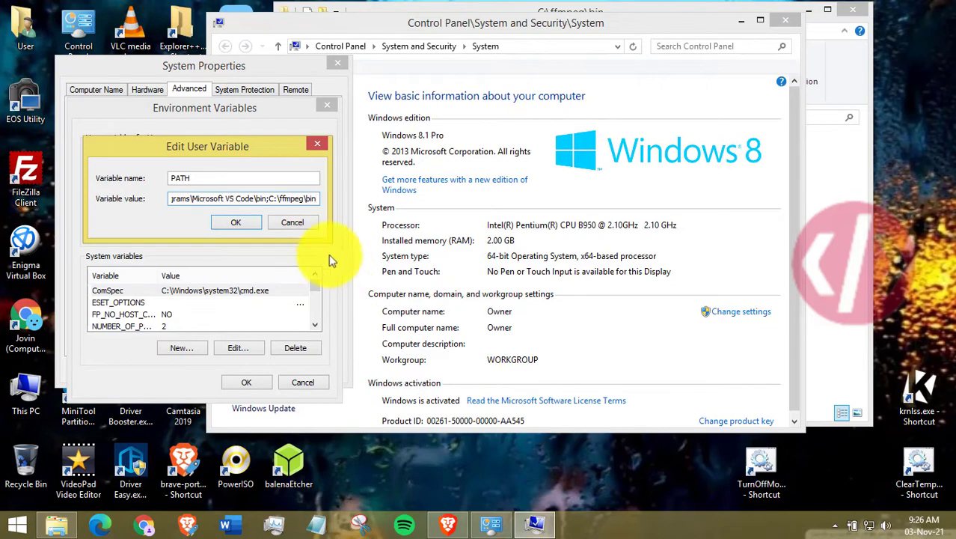
click(237, 223)
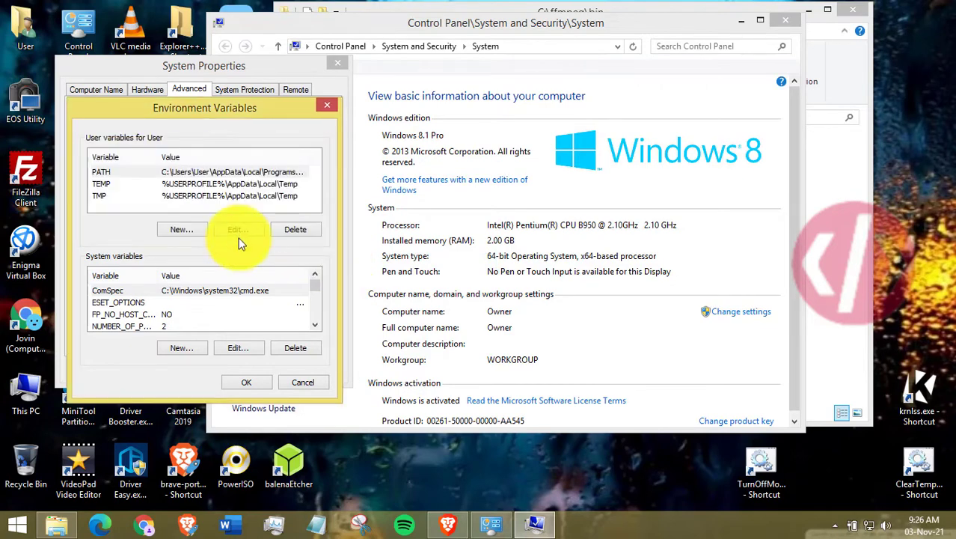
Confirm Environment Variables and System Properties, then close the System and bin folder windows.
click(242, 383)
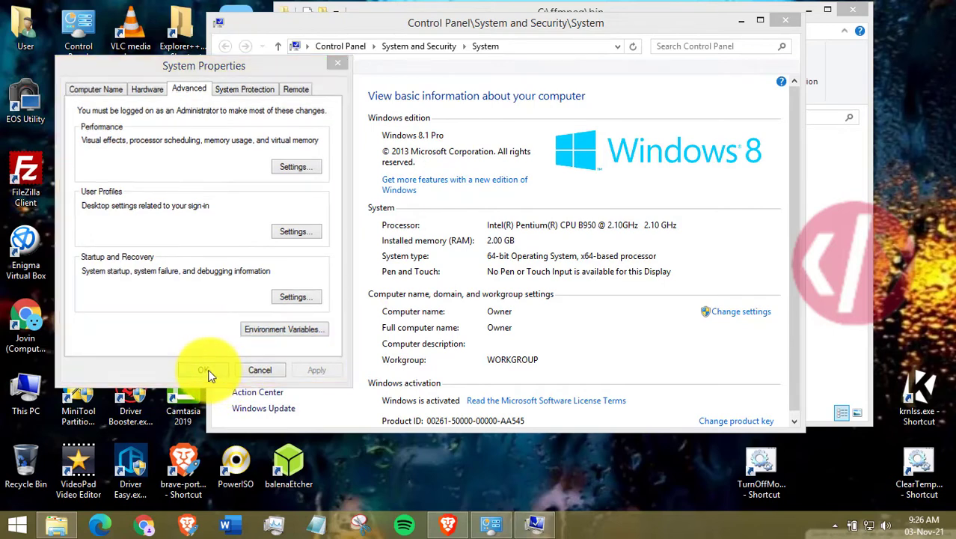
click(206, 369)
click(793, 25)
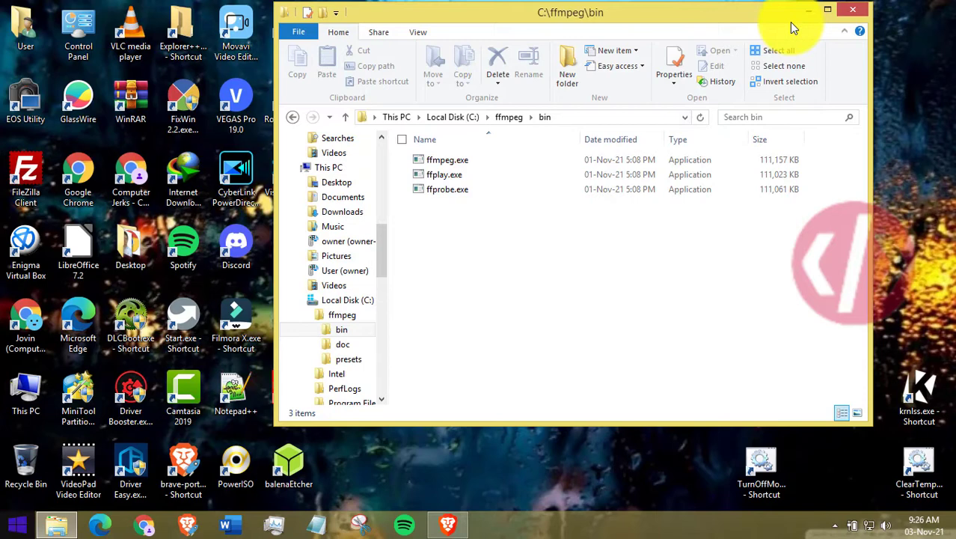
click(853, 13)
Run ffmpeg in a new Command Prompt, review its 2021-10-30 version and build details, then close it.
right_click(13, 525)
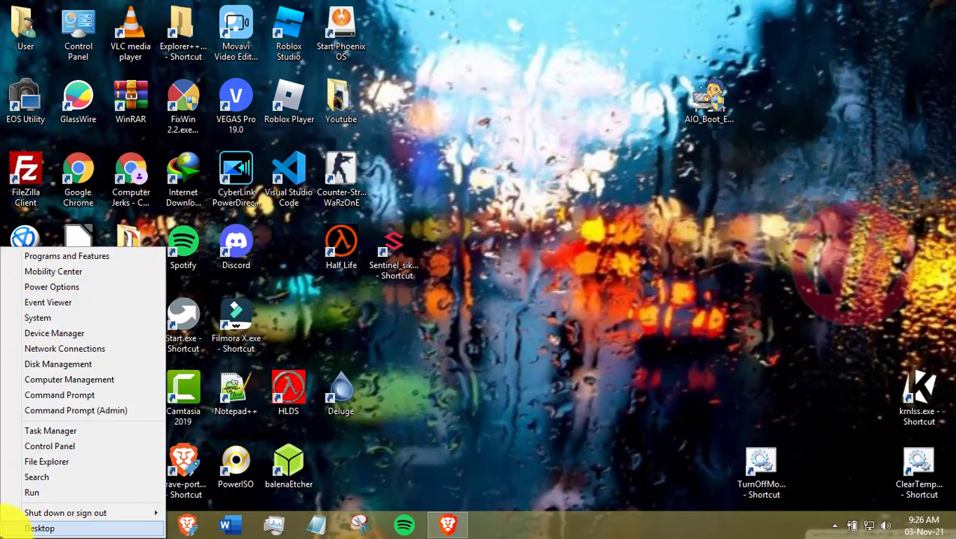
click(44, 397)
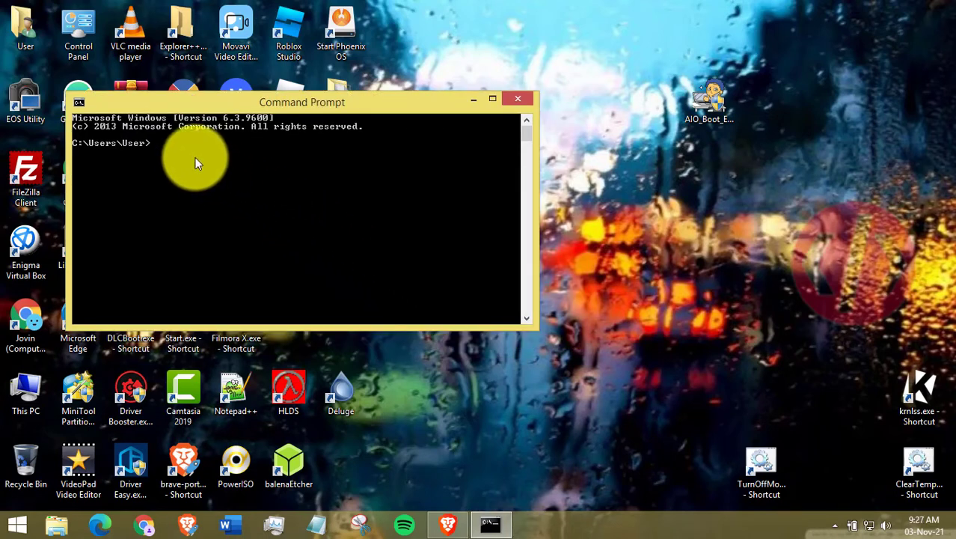
text(ffmpeg)
key(Return)
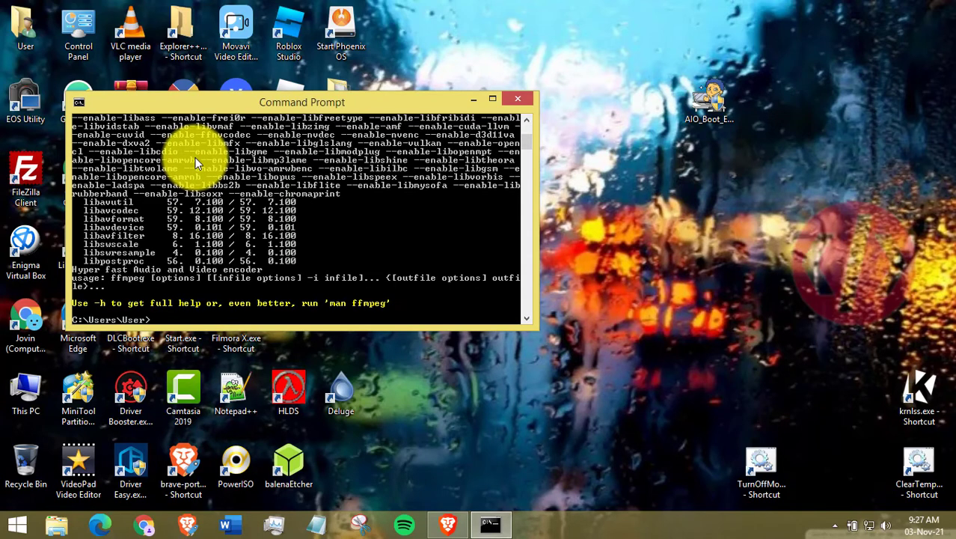
scroll(196, 157, up, 5)
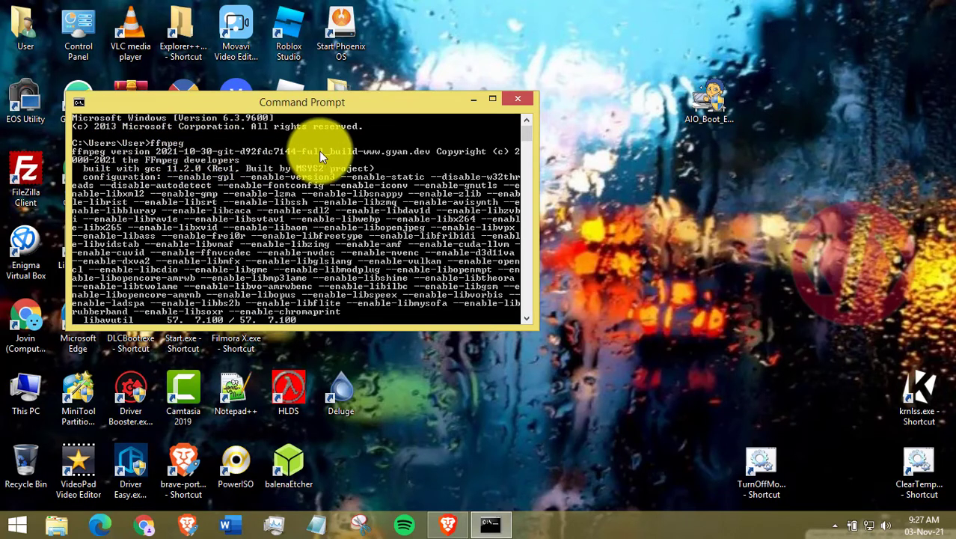
scroll(307, 176, down, 5)
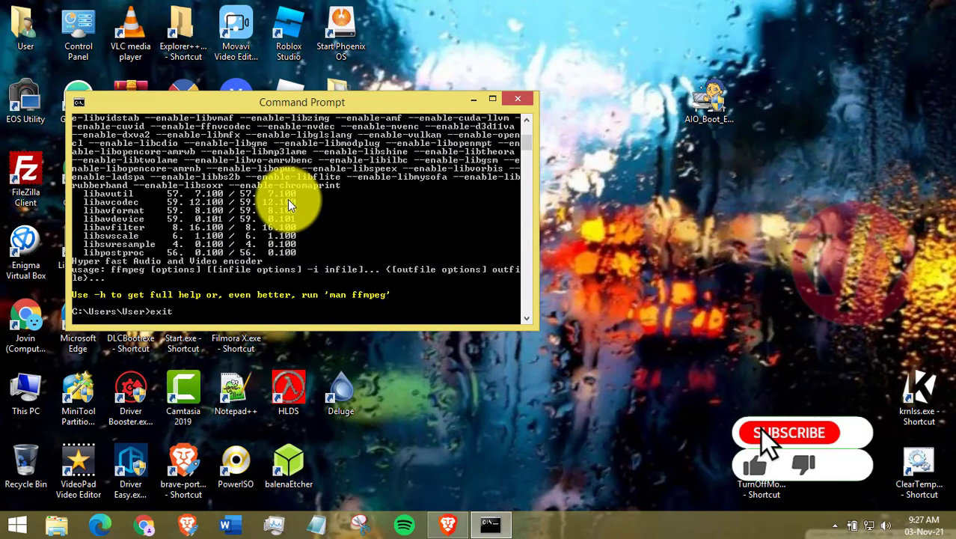
key(alt+F4)
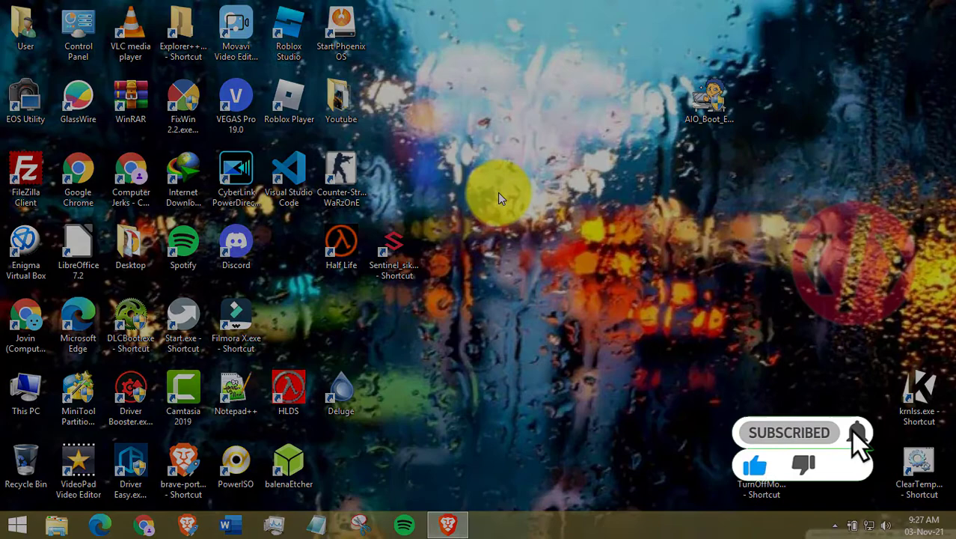